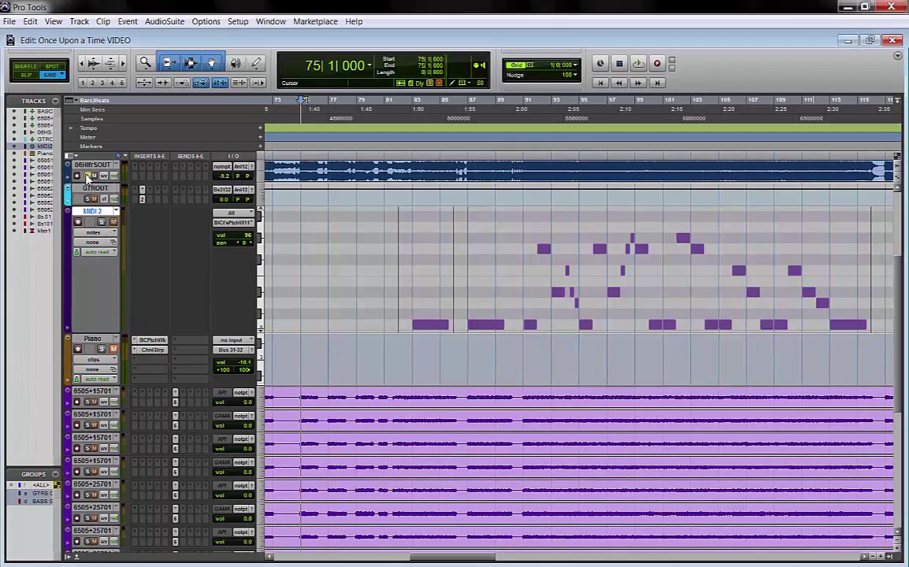
Start playback at bar 75 and let the piano-doubled heavy guitar passage run
key("space")
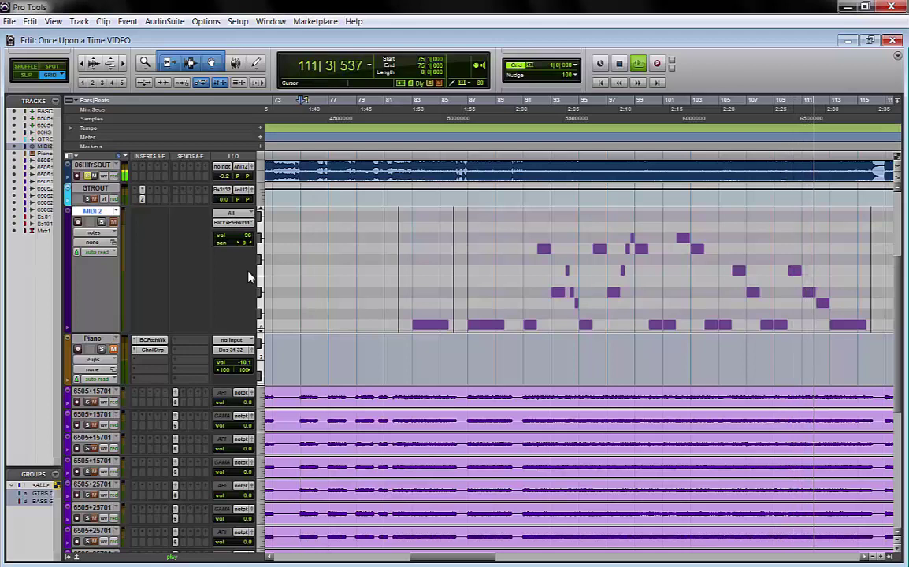
Stop playback, then play the section from bar 75 once more and stop
left_click(620, 66)
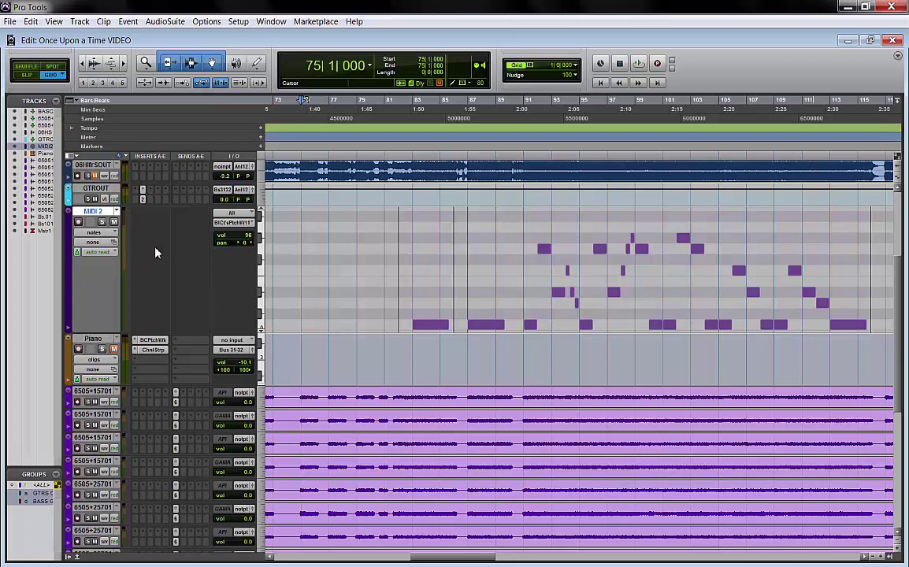
key("space")
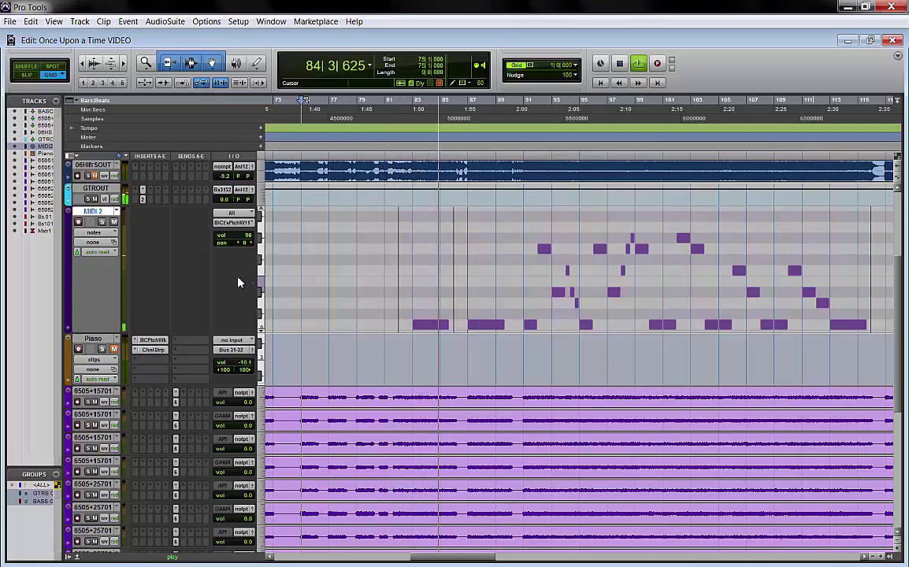
key("space")
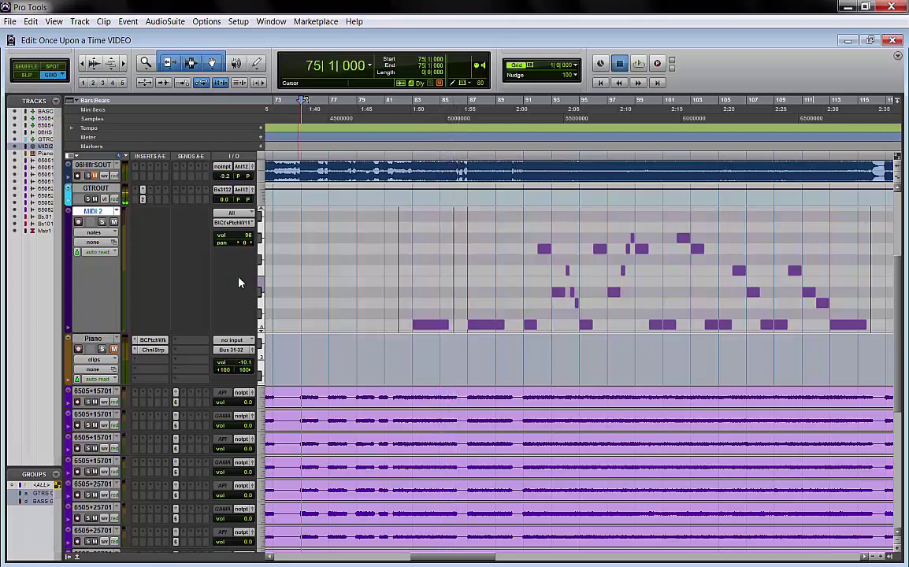
Move the edit position from bar 90 to bar 81, then back to bar 75
left_click(515, 389)
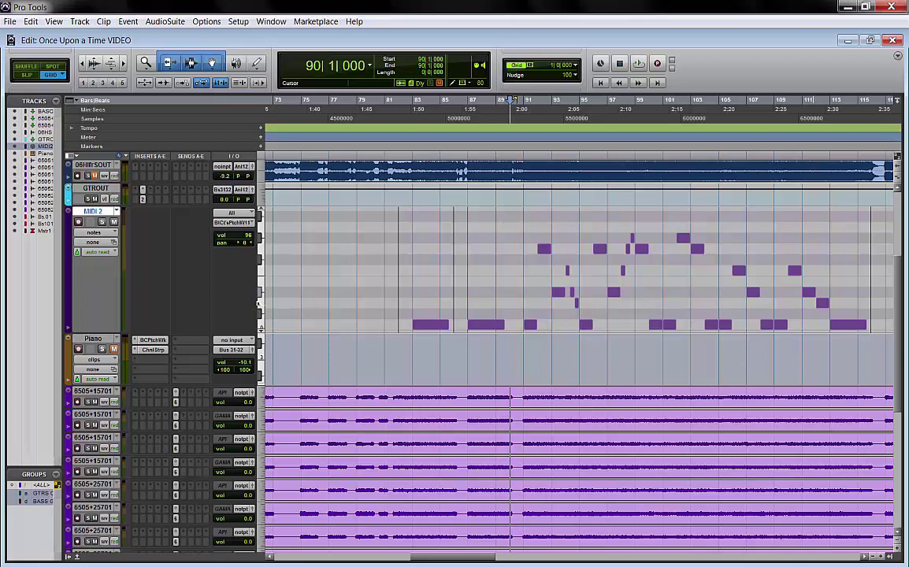
left_click(386, 349)
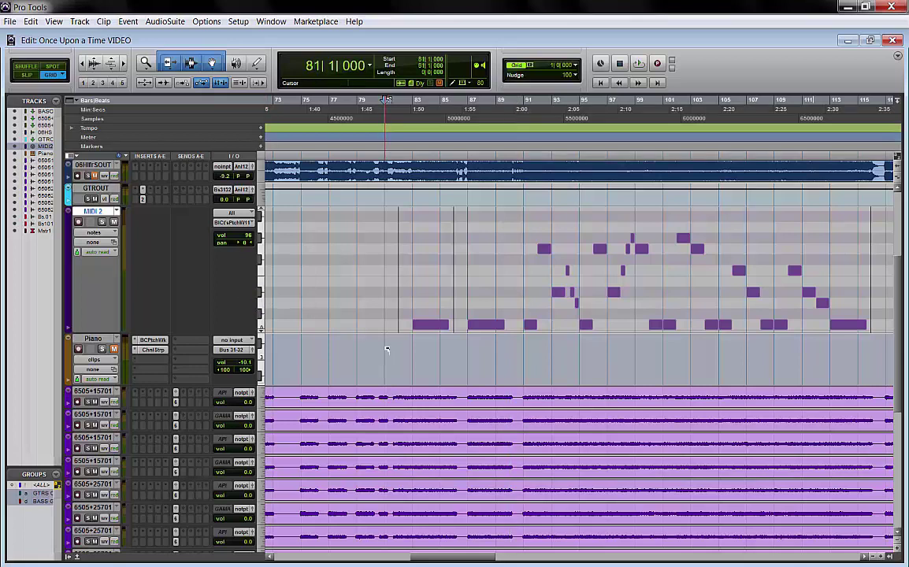
left_click(302, 351)
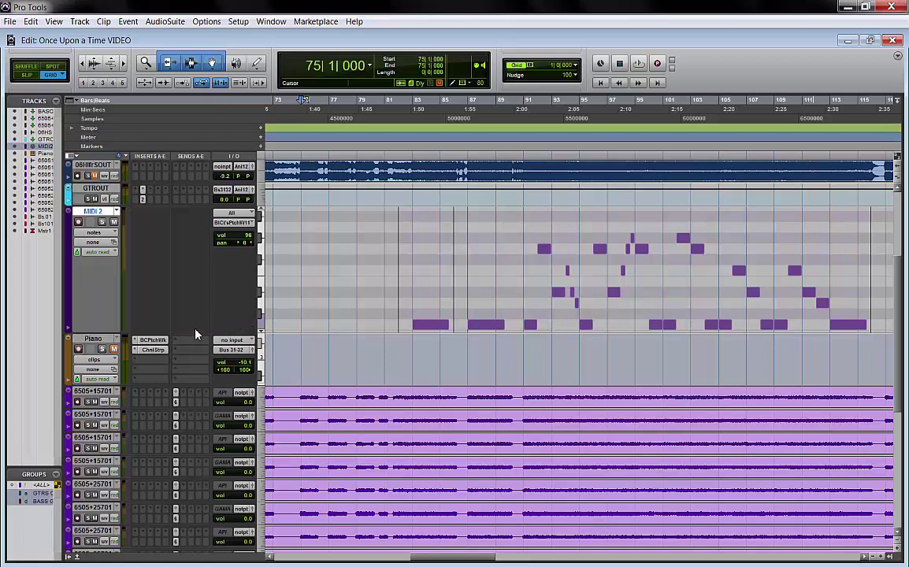
left_click(160, 340)
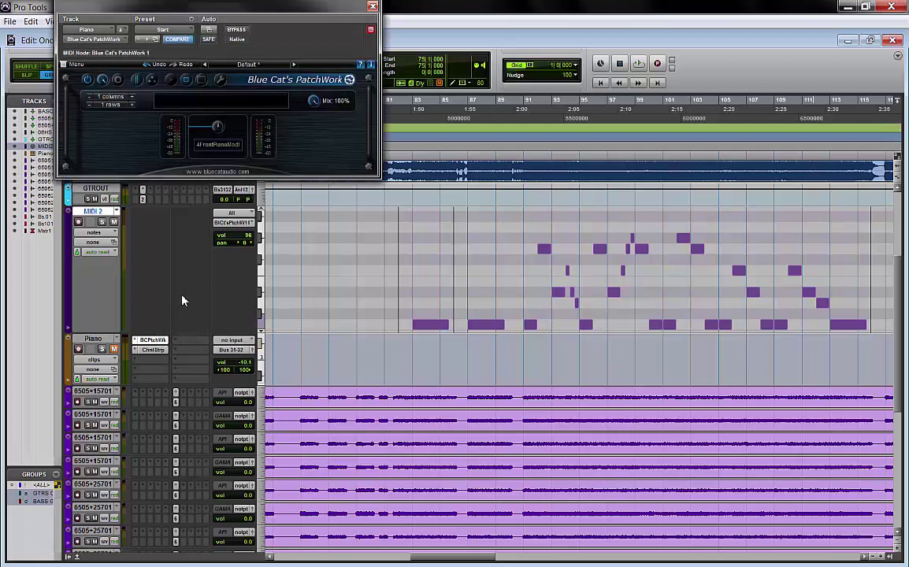
left_click(240, 152)
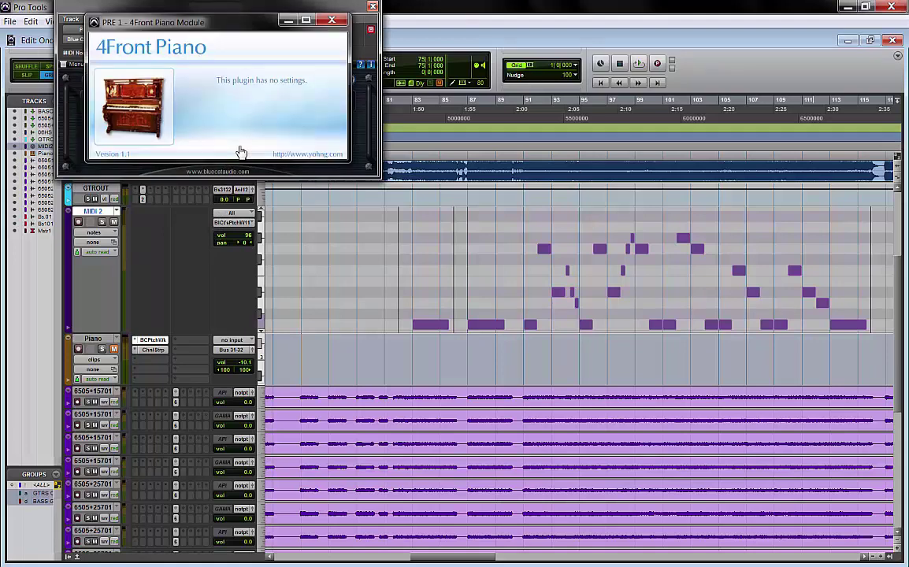
left_click_drag(248, 28, 420, 219)
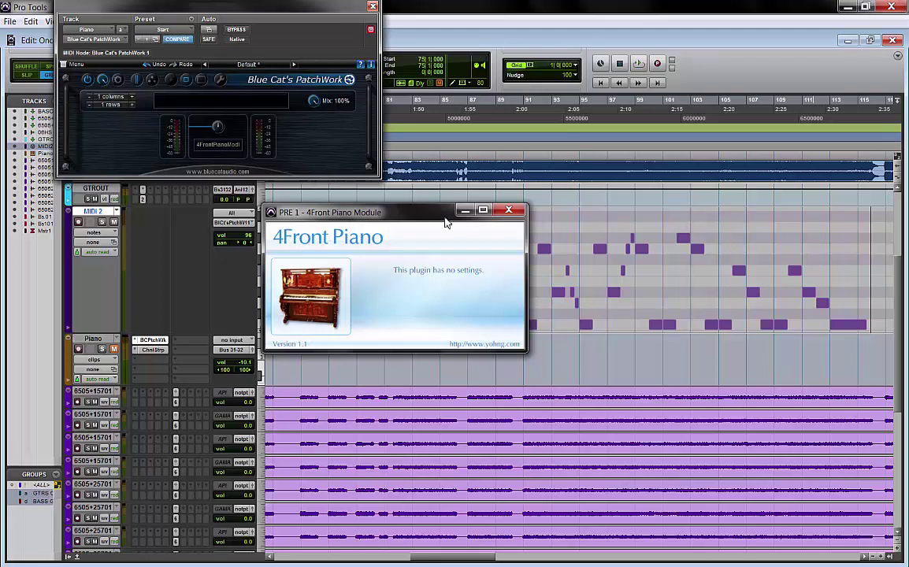
left_click(508, 210)
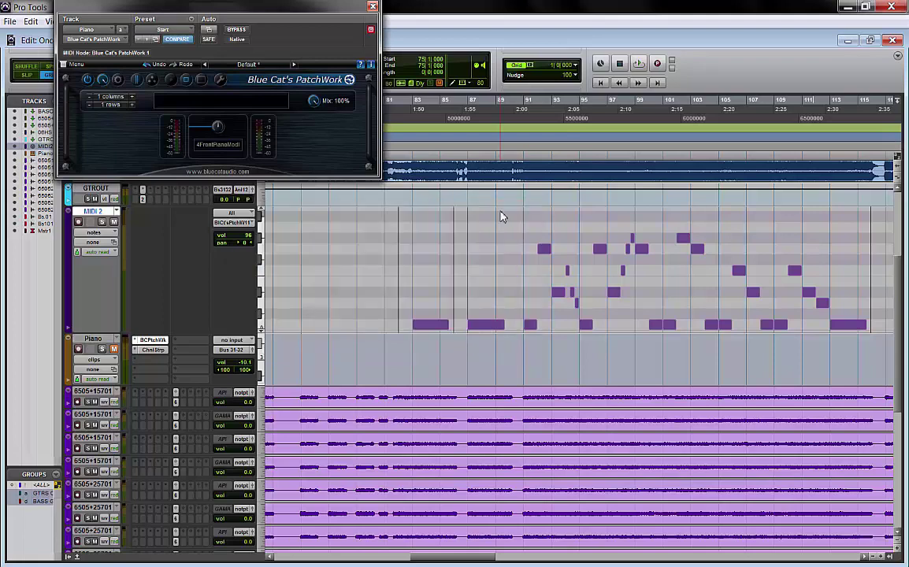
left_click(225, 143)
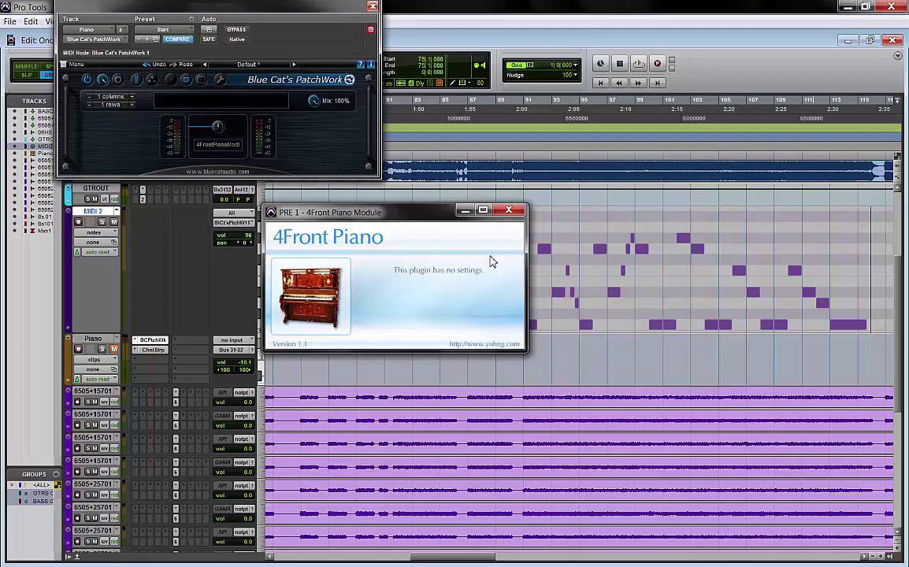
left_click(508, 211)
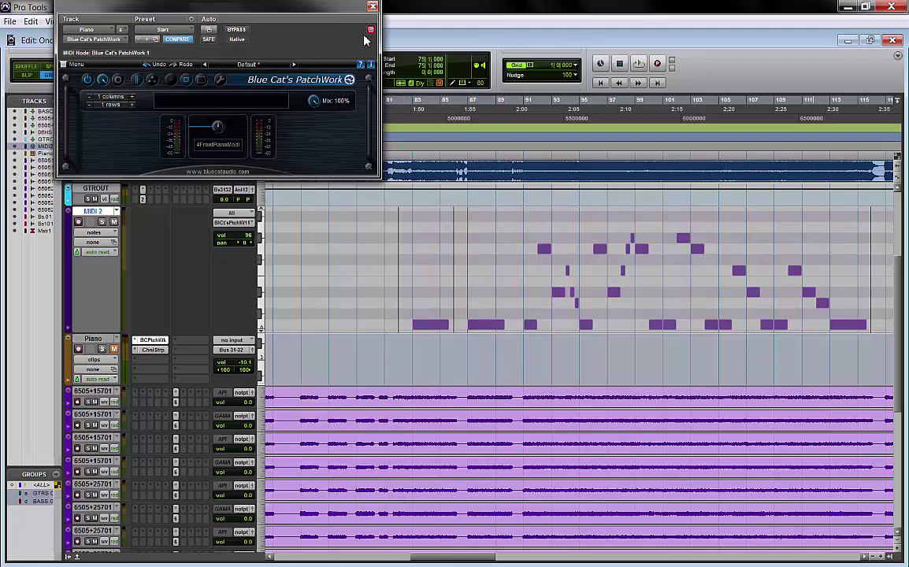
Close the PatchWork window, then play the soloed guitars and piano from bar 83 and stop
left_click(372, 6)
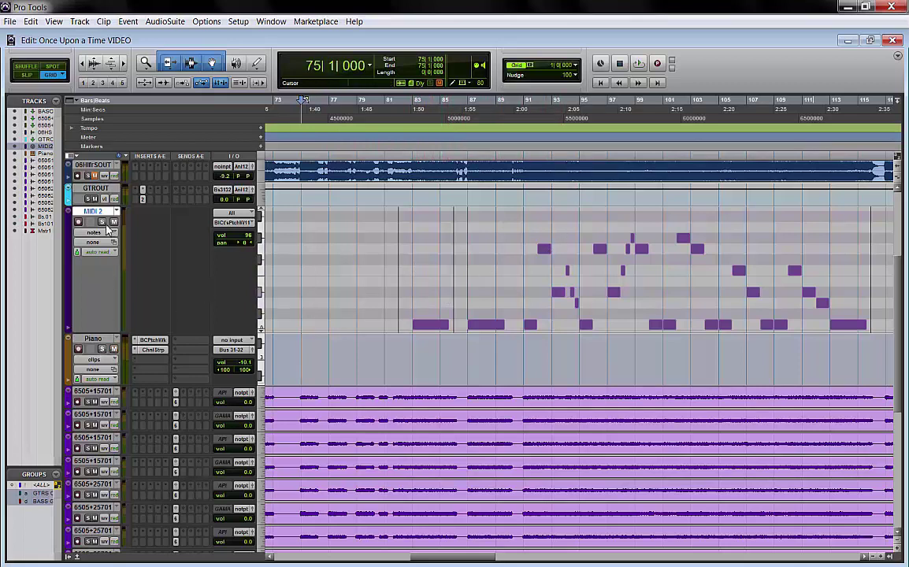
key("space")
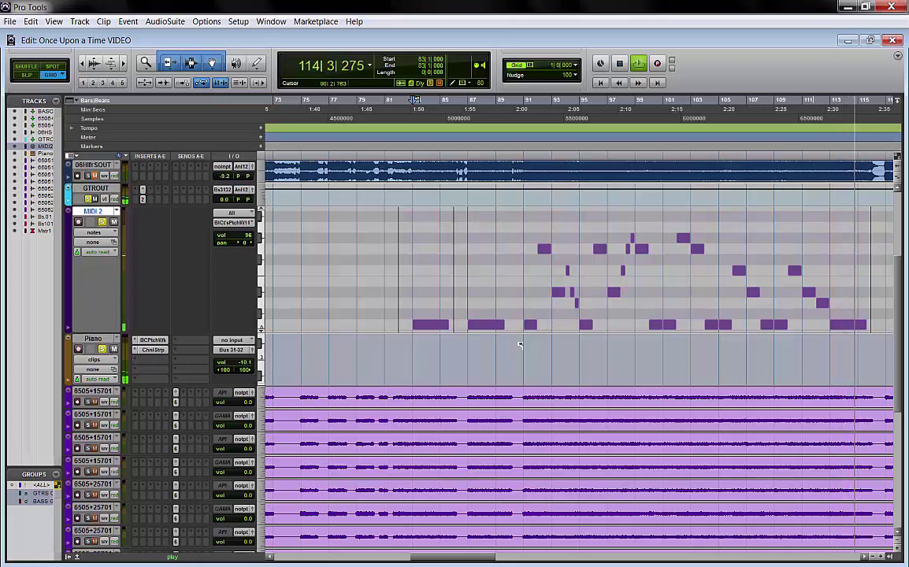
key("space")
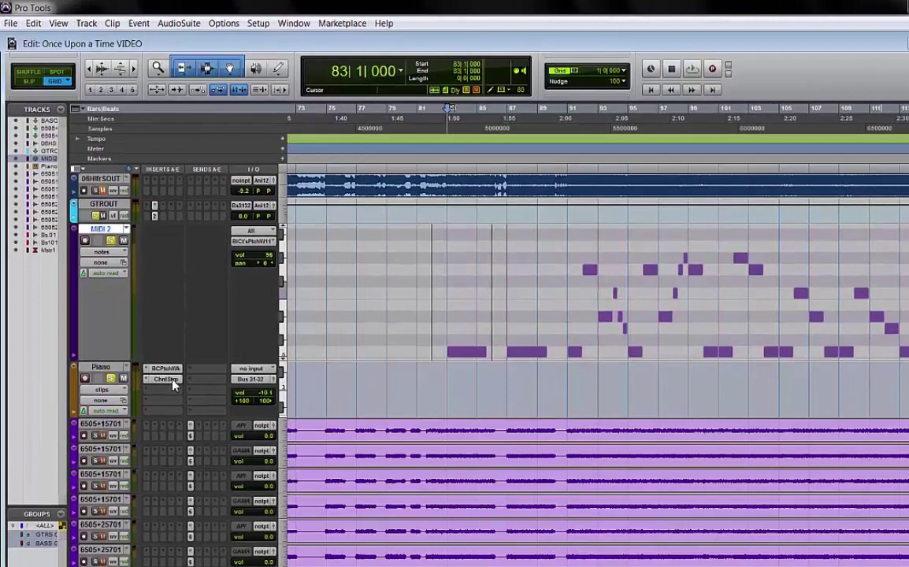
Open the Piano track's Channel Strip, move its window aside, and set the playback start to bar 91
left_click(153, 350)
left_click_drag(299, 26, 377, 50)
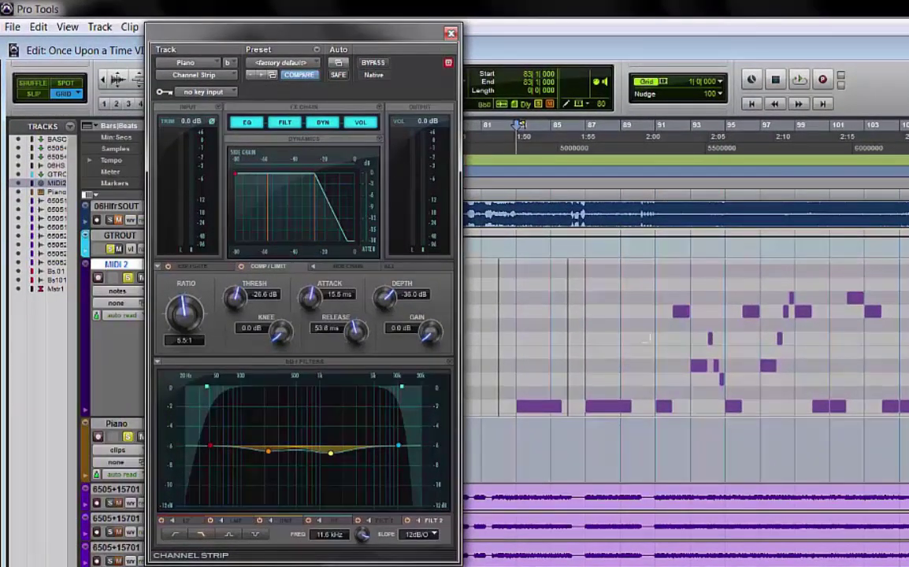
left_click(656, 438)
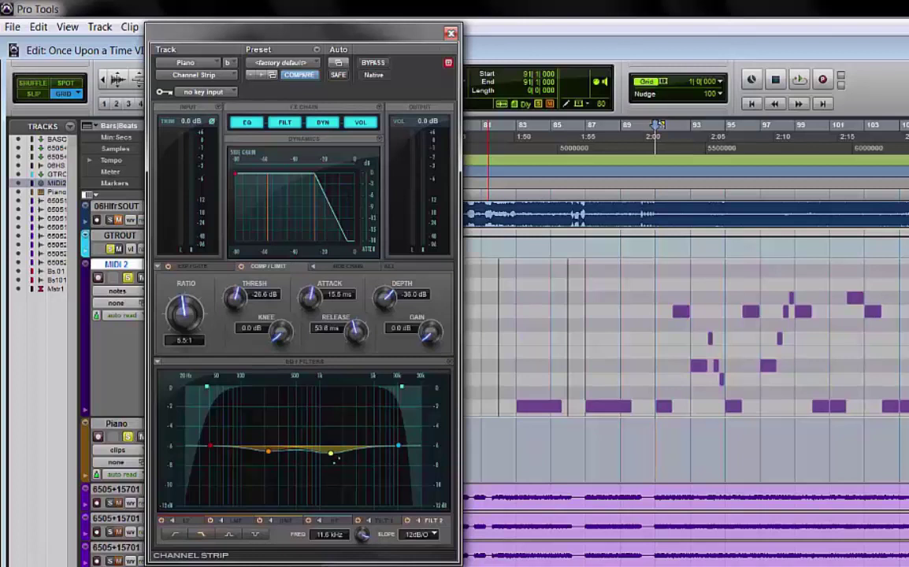
Play the passage from bar 91 twice, then close the Channel Strip window
key("space")
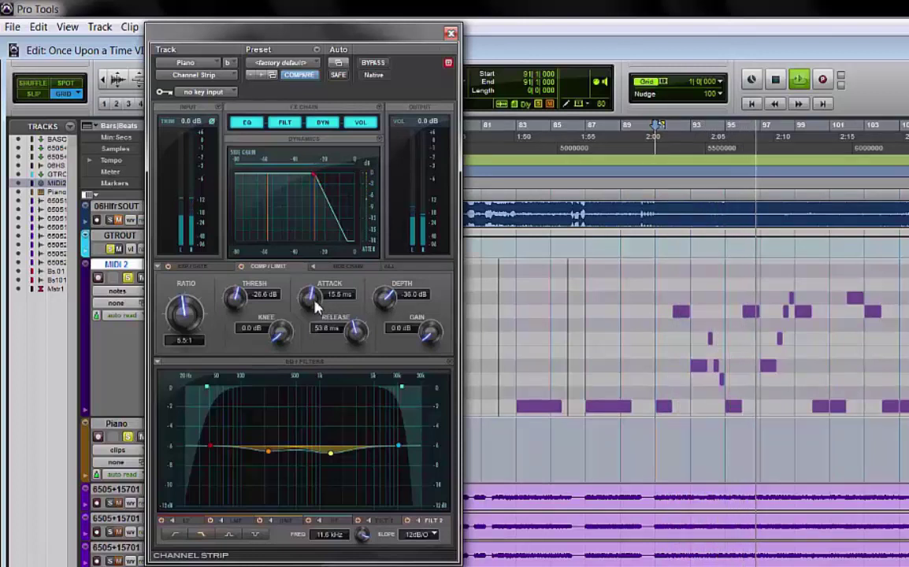
key("space")
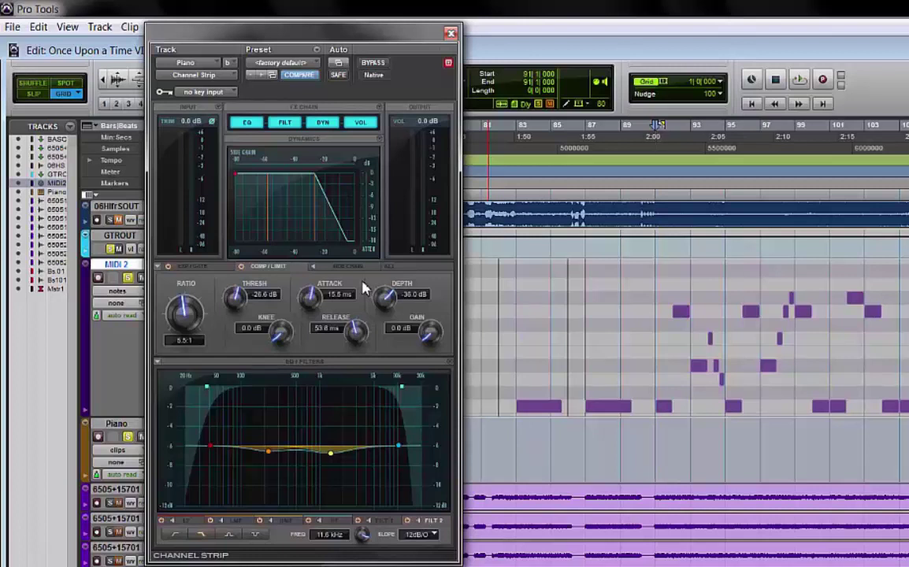
key("space")
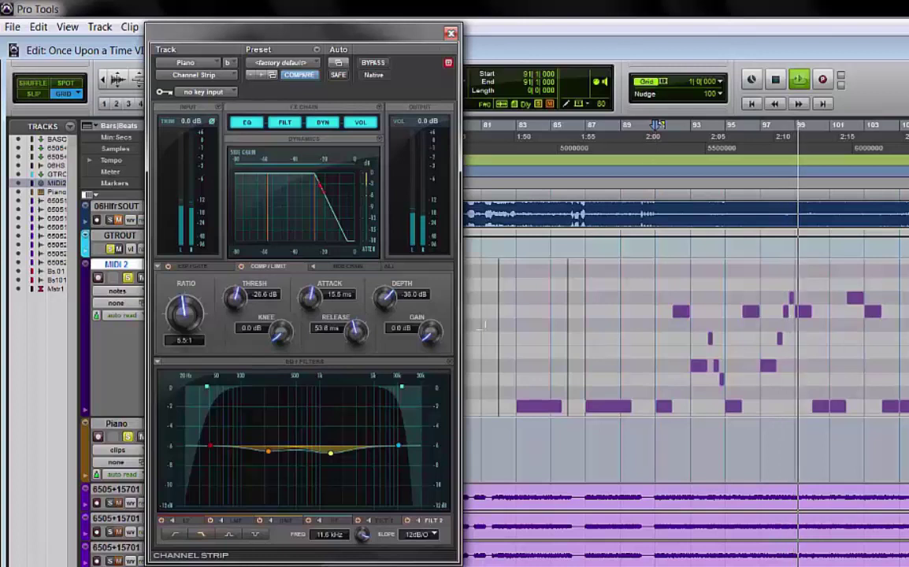
key("space")
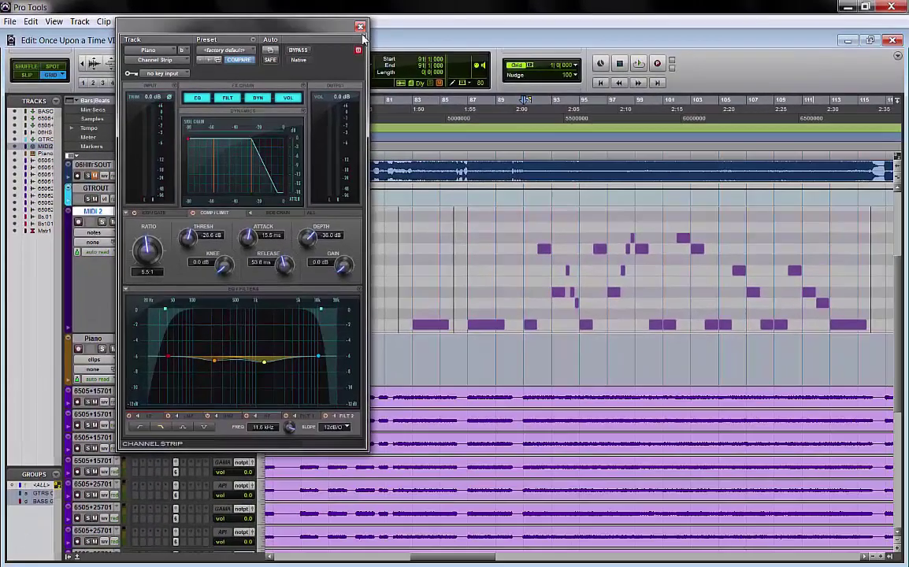
left_click(359, 27)
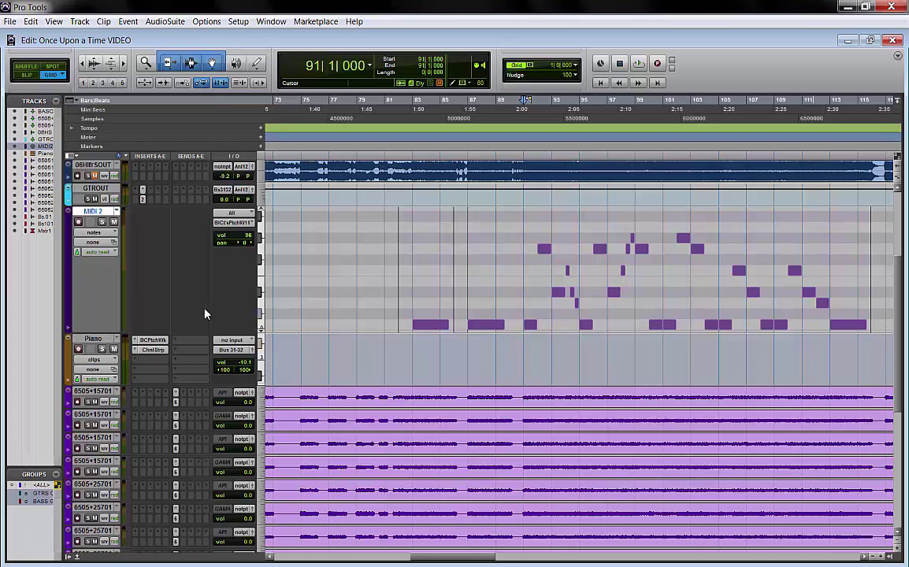
Play the section from bar 91 three times, then move the playback start to bar 75
key("space")
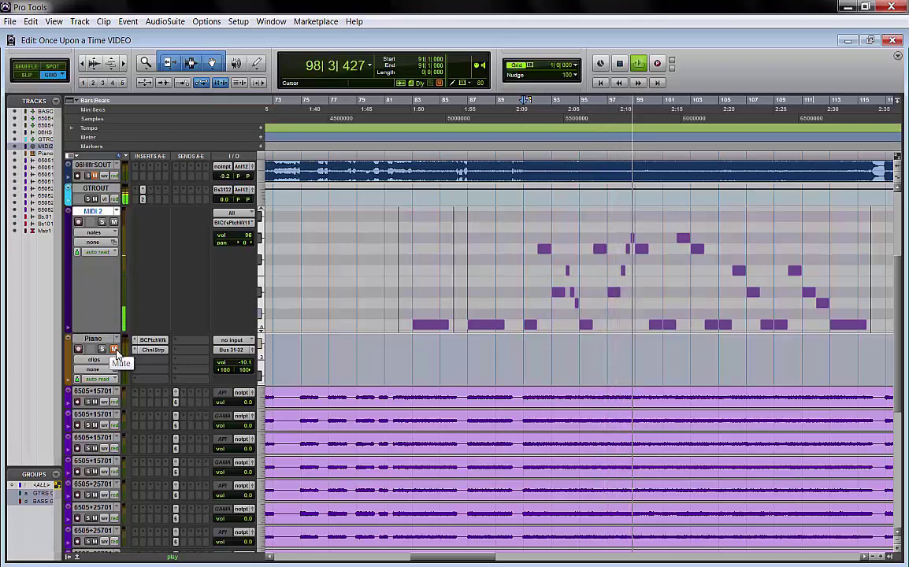
key("space")
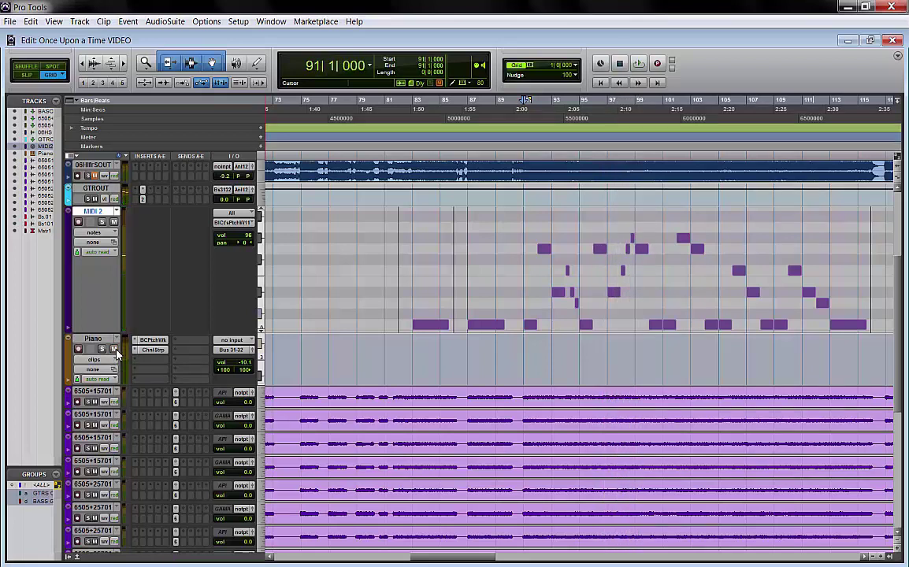
key("space")
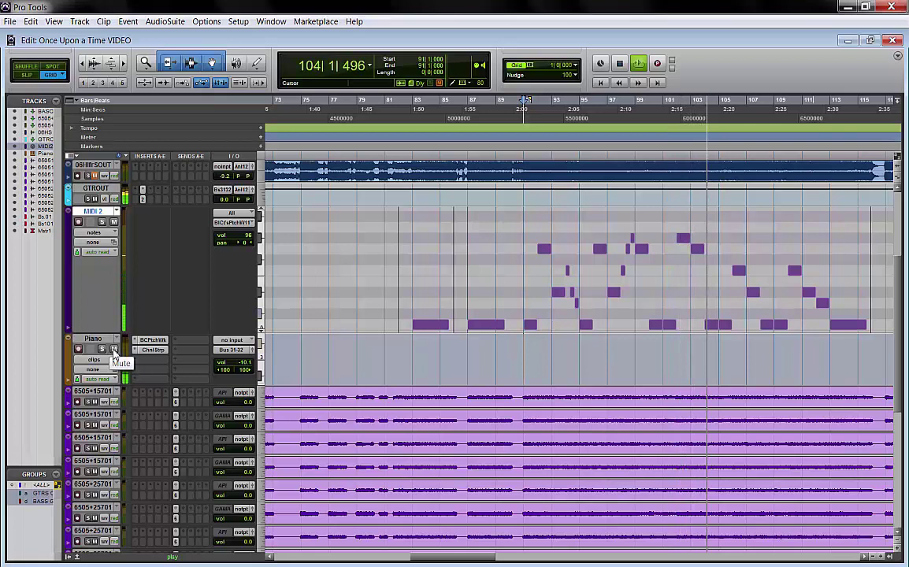
key("space")
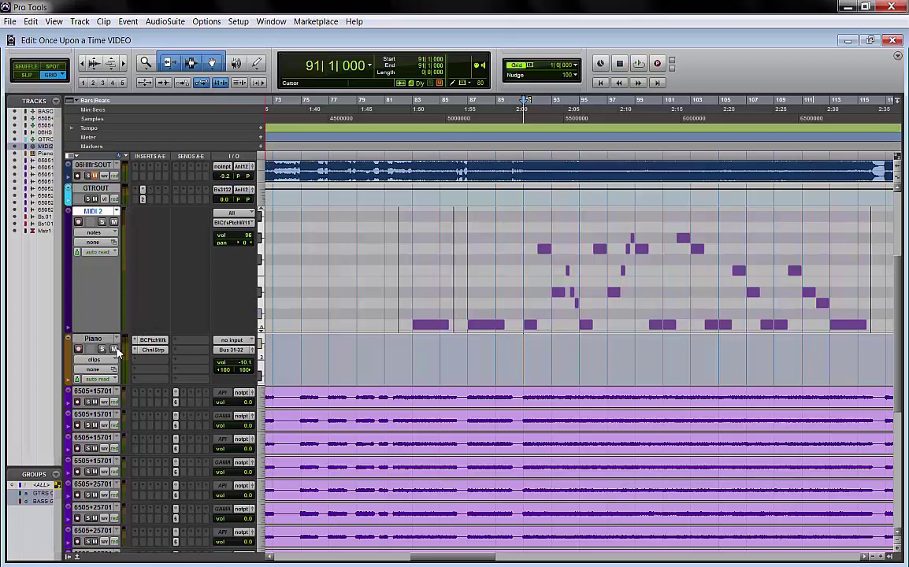
key("space")
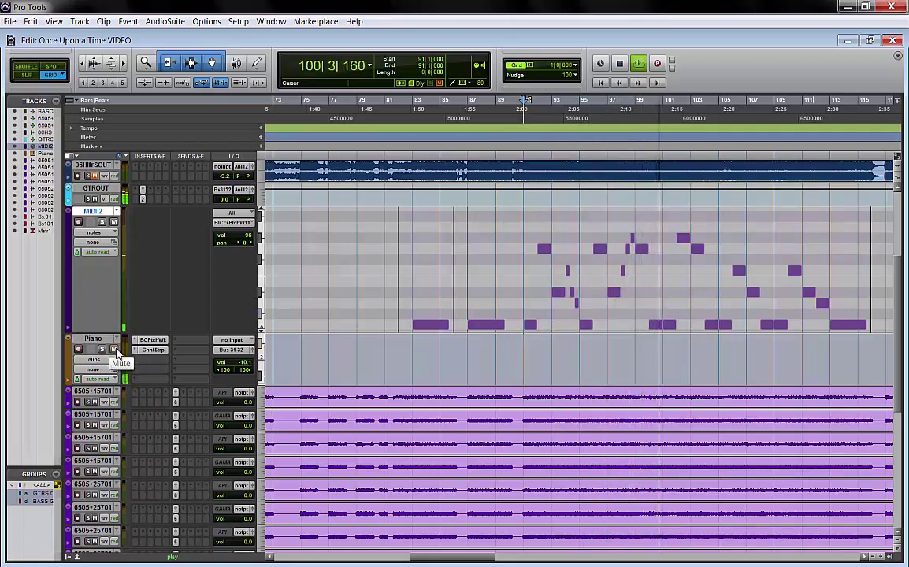
key("space")
left_click(300, 347)
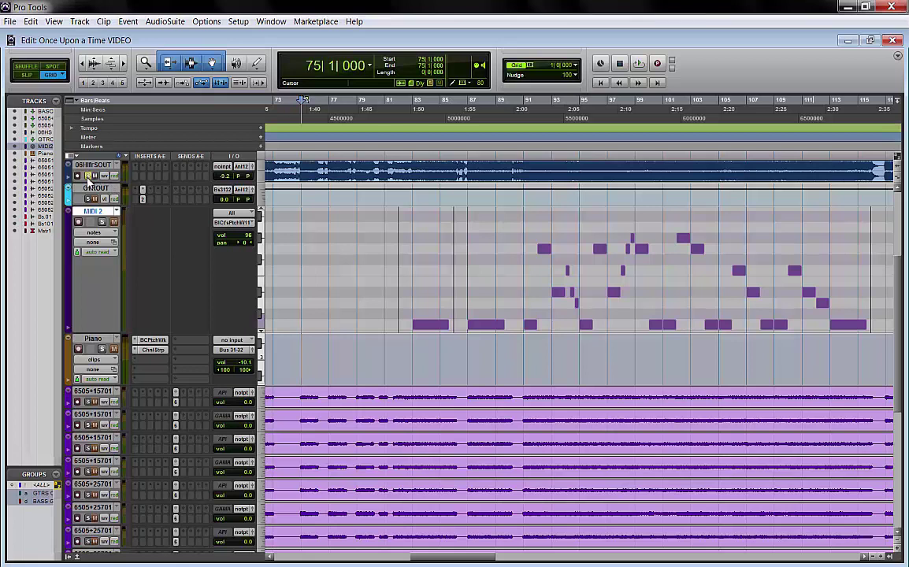
Move the playback start to bar 90 and play the passage from there twice
key("space")
left_click(513, 357)
key("space")
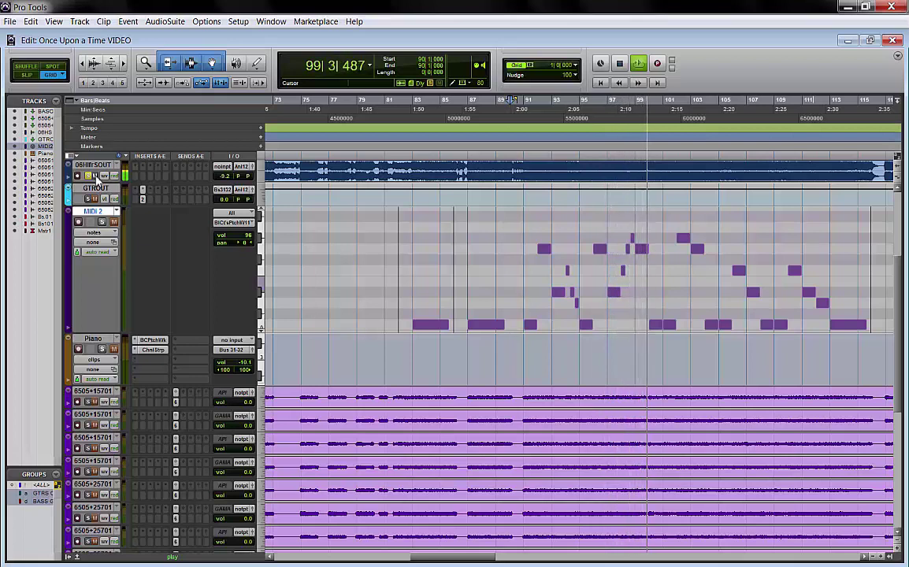
key("space")
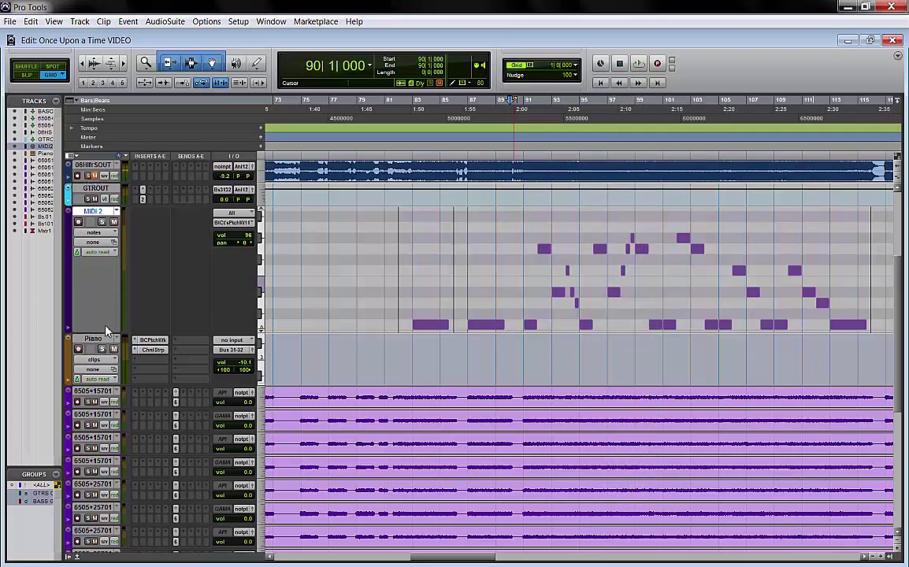
key("space")
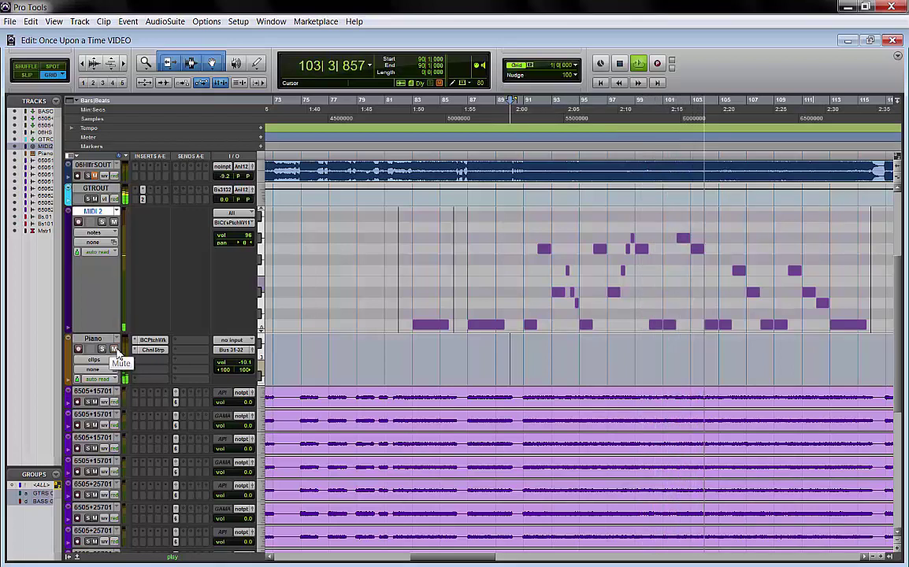
key("space")
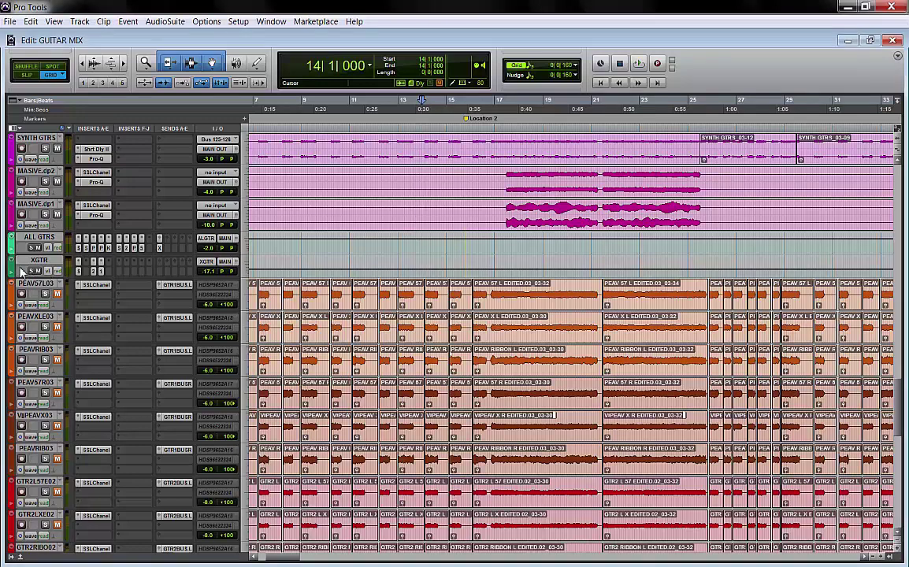
key("space")
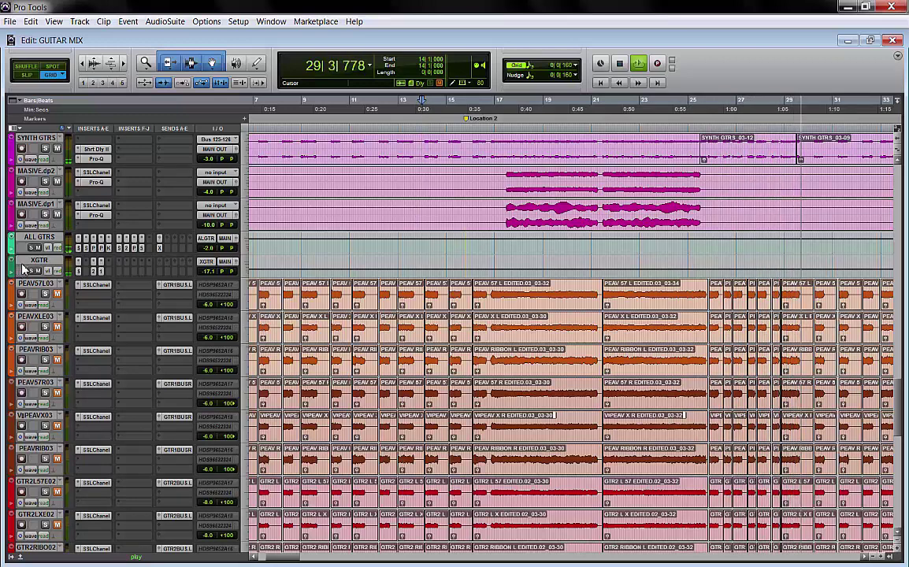
key("space")
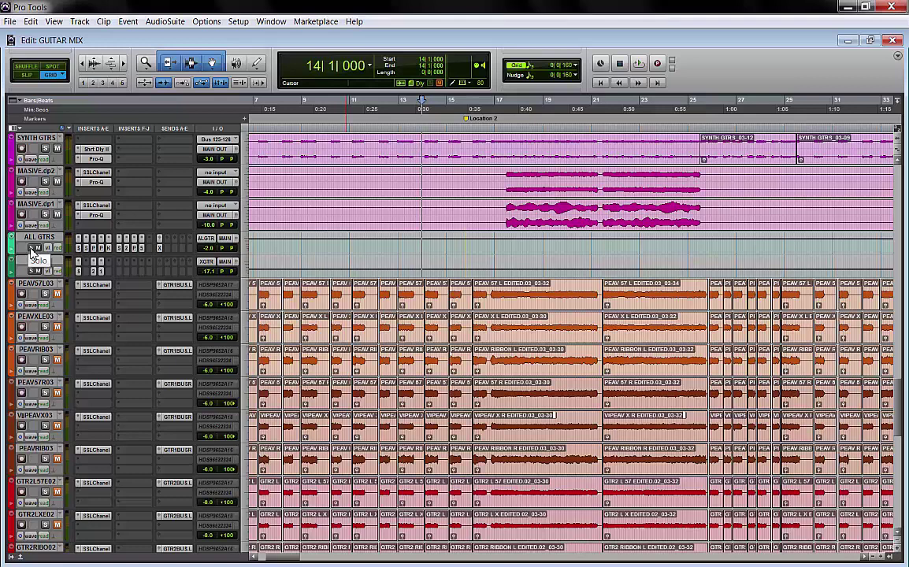
Show a volume track, solo SYNTH GTRS and both MASIVE tracks, and play them from bar 14
key("ctrl+Down")
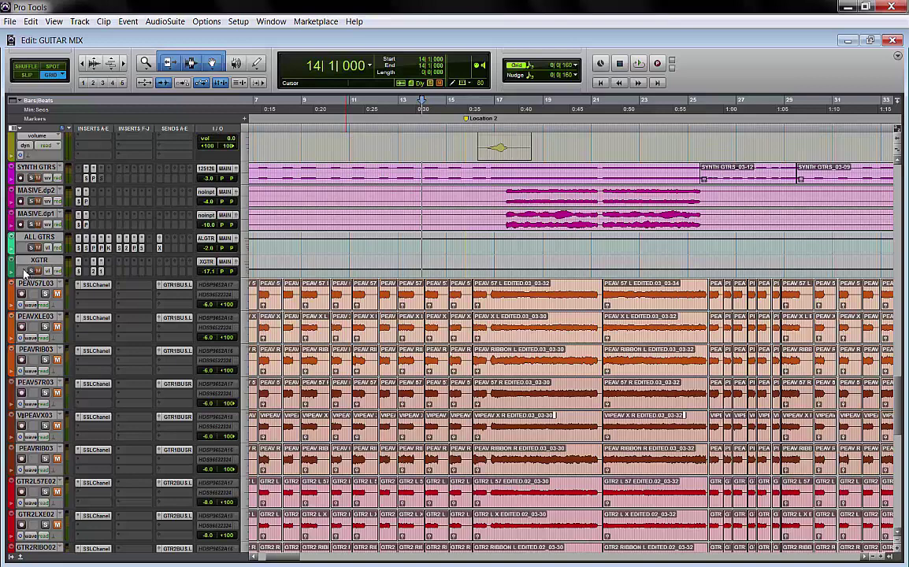
left_click(29, 225)
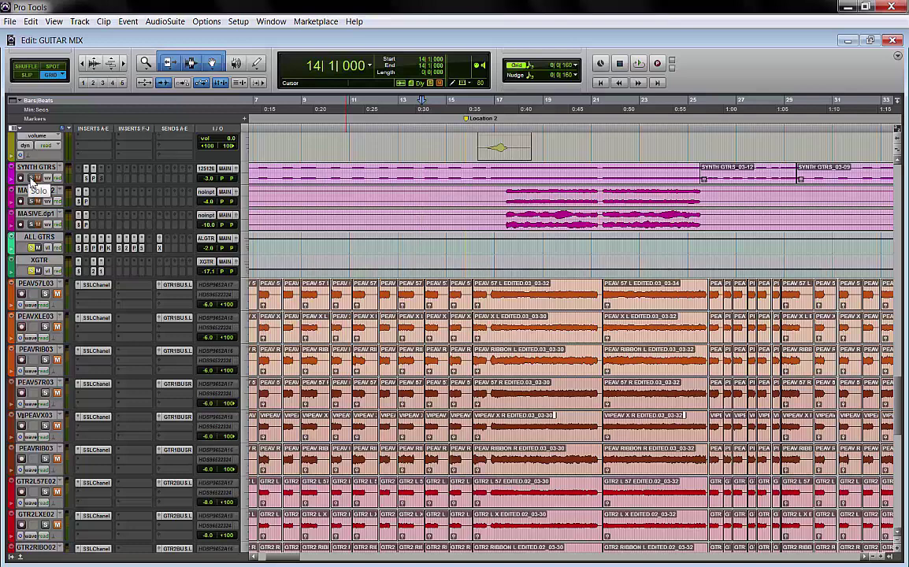
key("space")
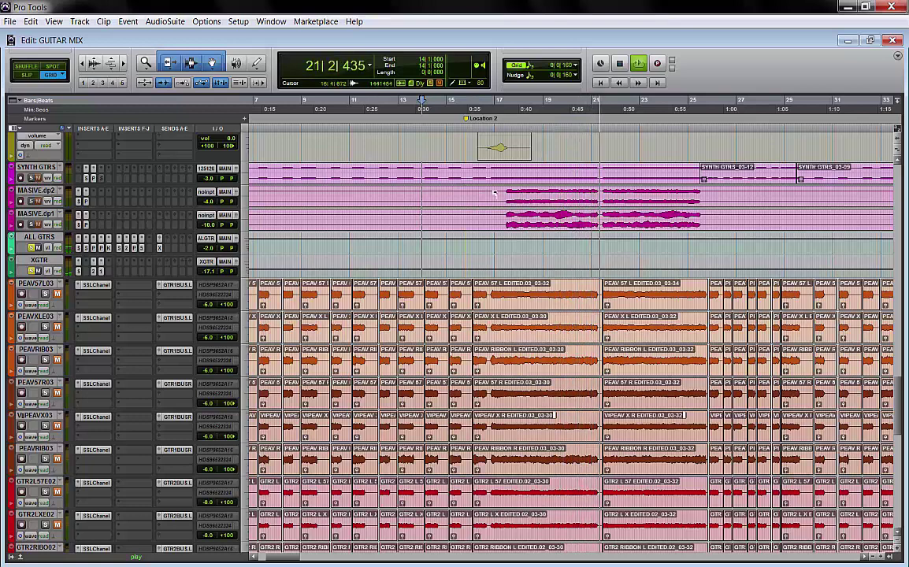
key("space")
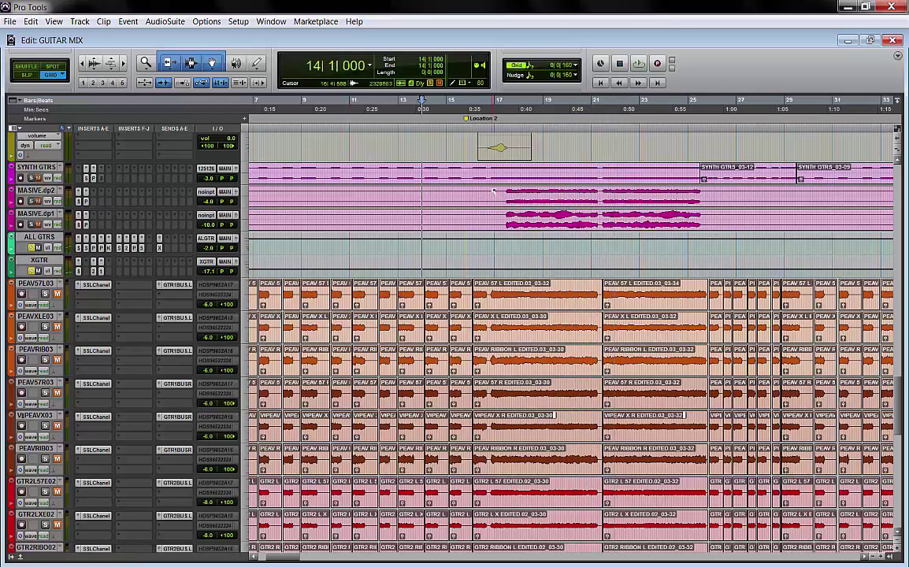
left_click_drag(495, 191, 709, 200)
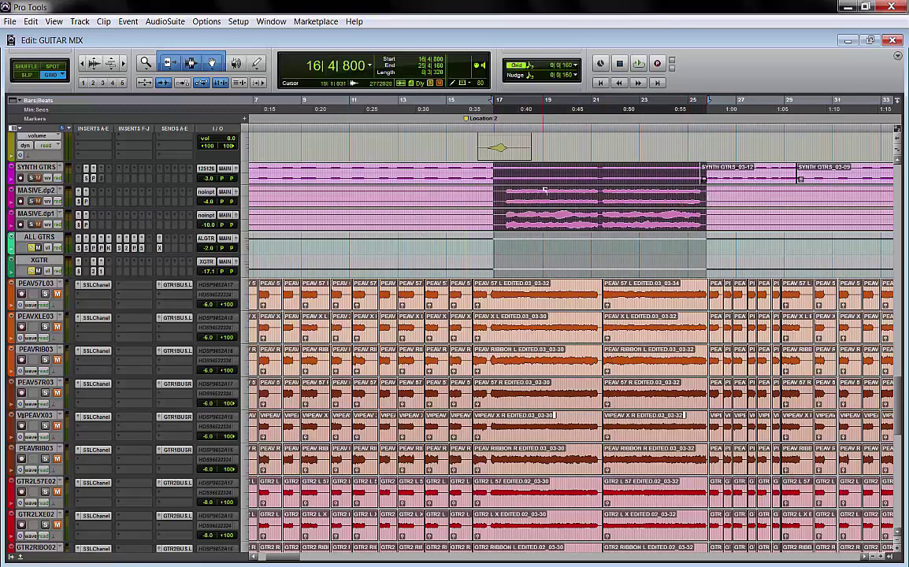
left_click(491, 191)
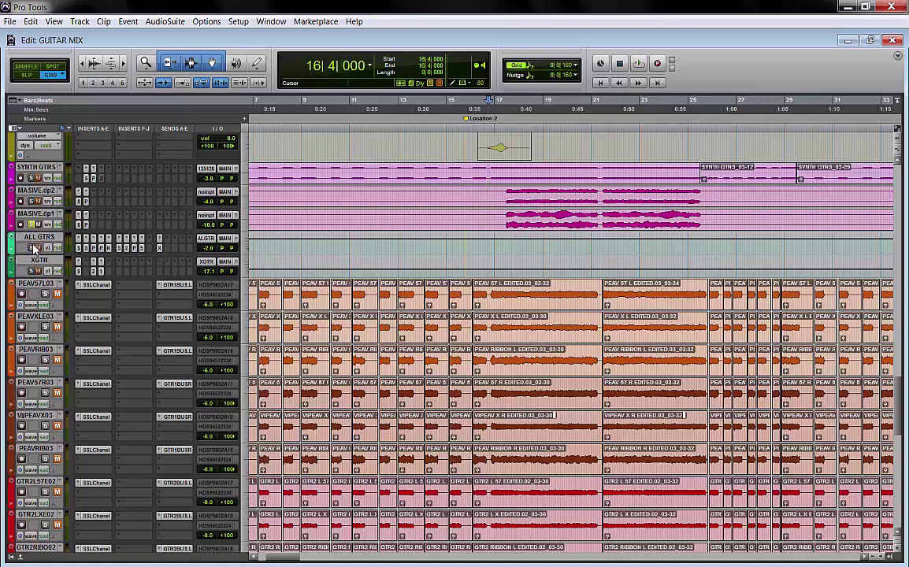
key("space")
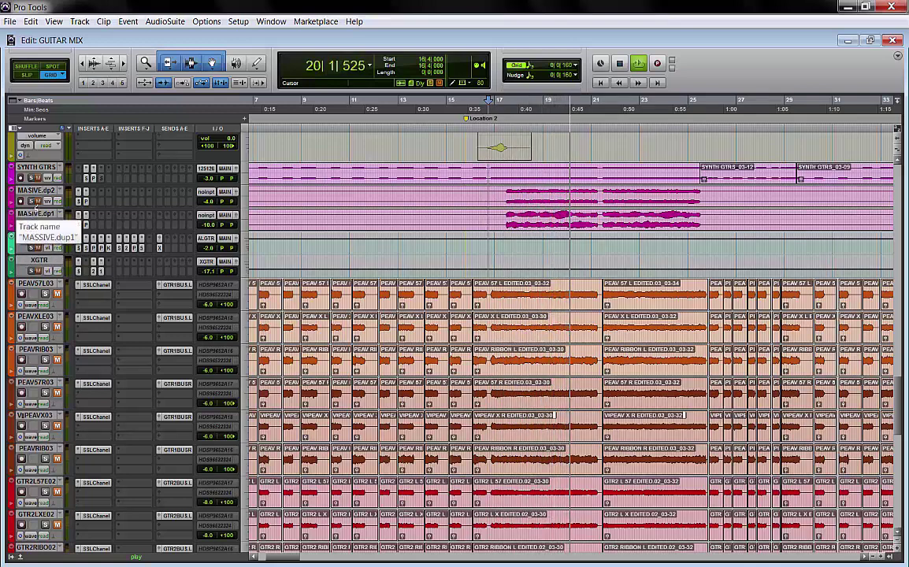
left_click(30, 224)
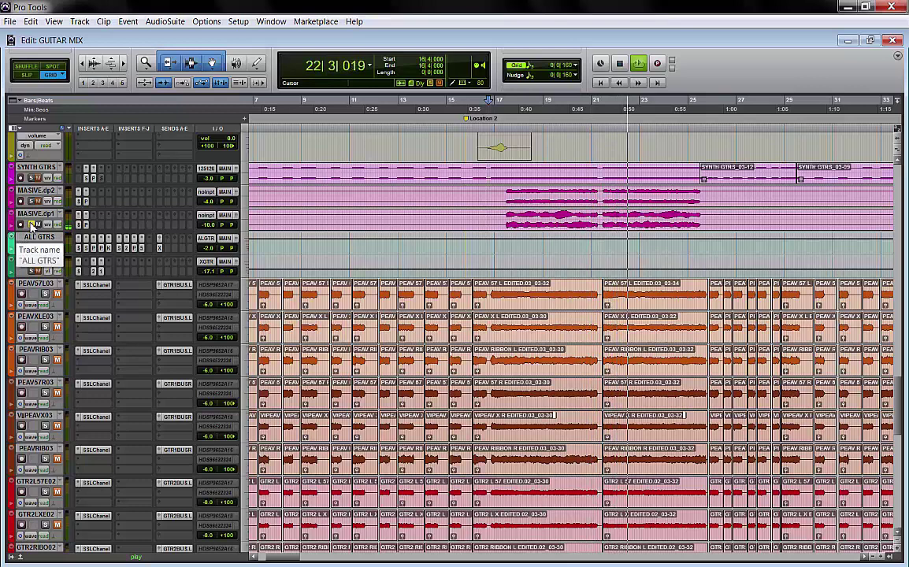
key("space")
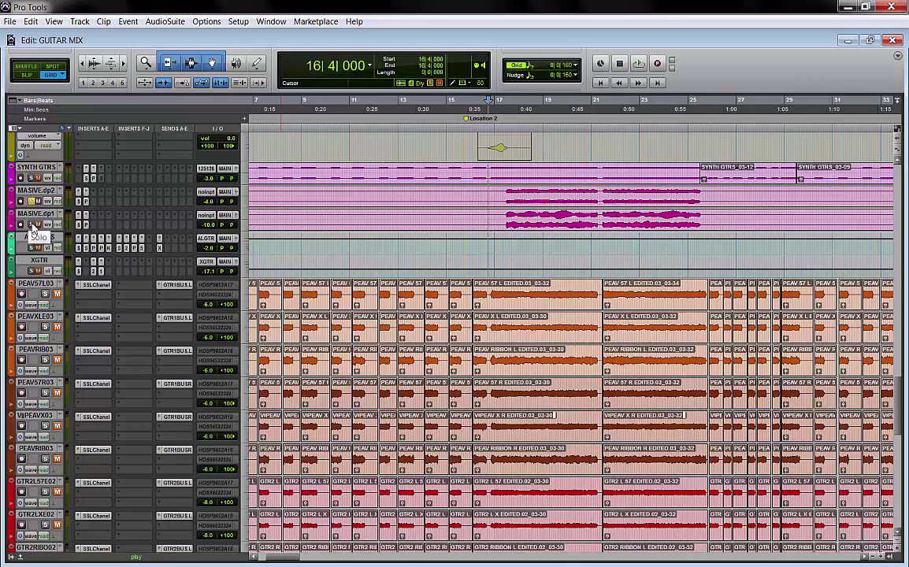
key("space")
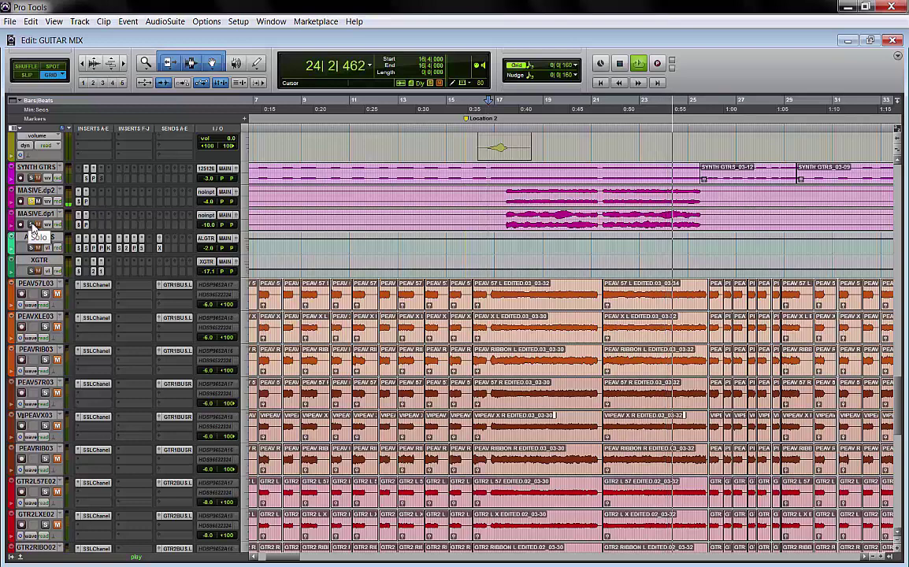
key("space")
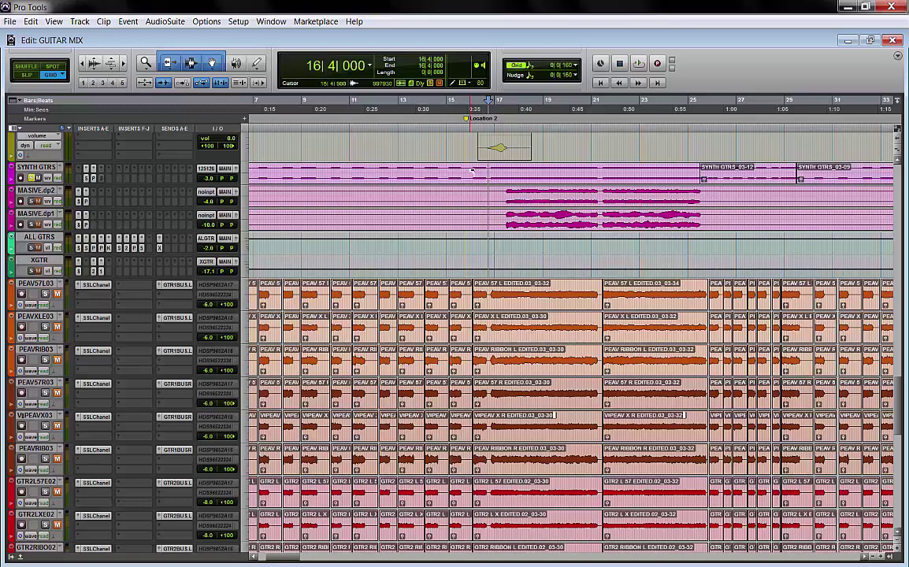
Replay the passage from bar 16, then move the start point to 12|4|160
key("space")
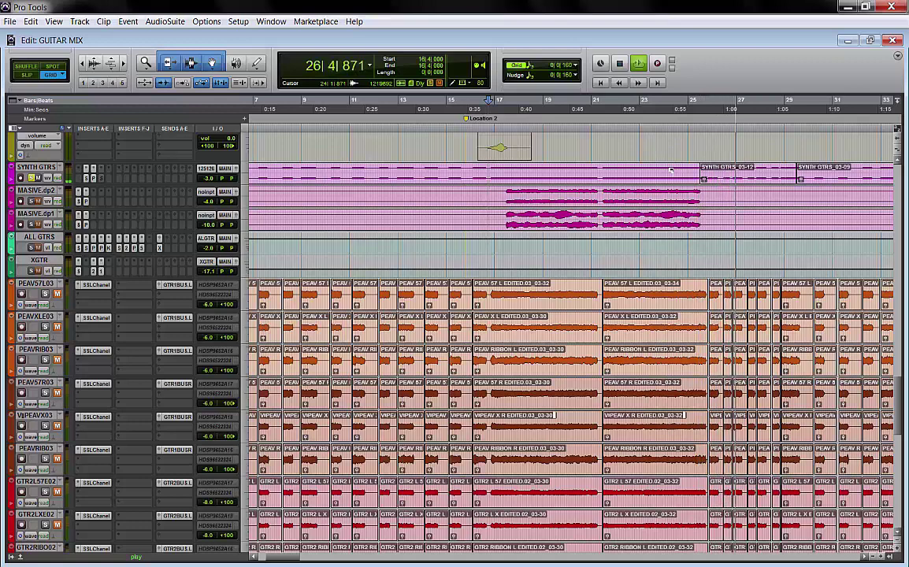
key("space")
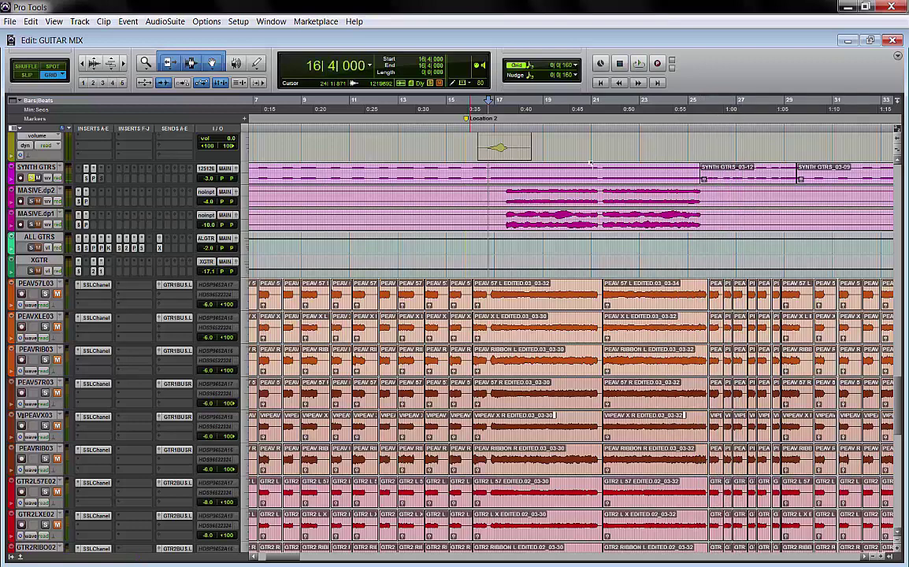
left_click(395, 171)
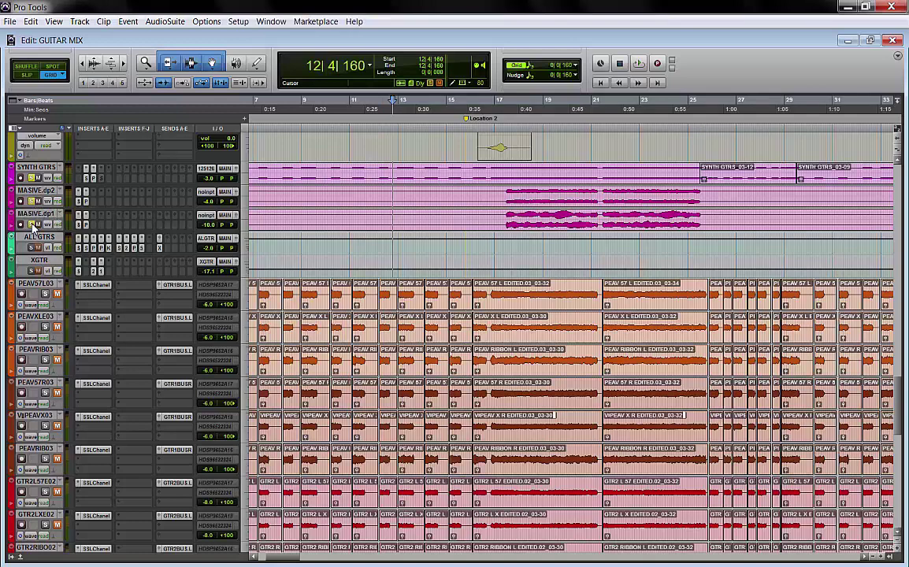
Play GUITAR MIX from 16|1|320 on the SYNTH GTRS track, then stop
left_click(474, 169)
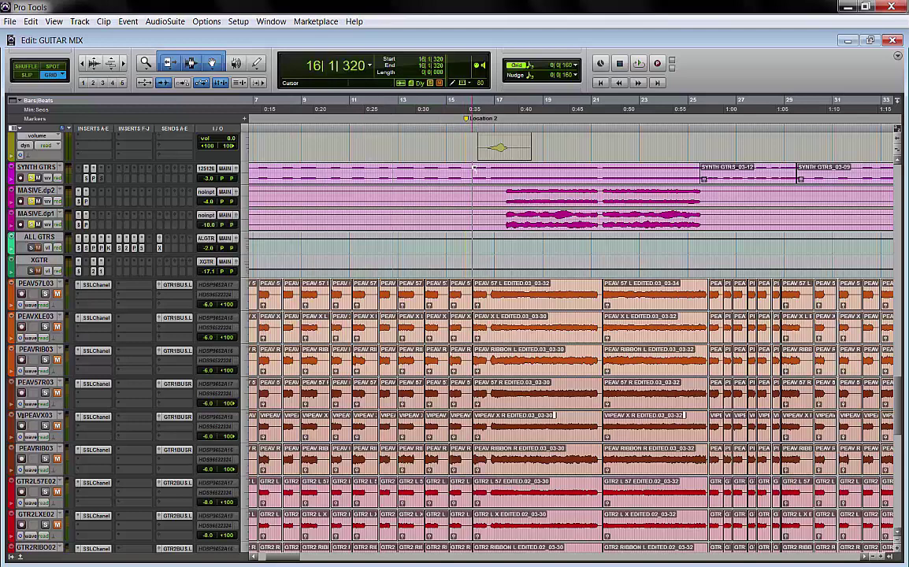
key("space")
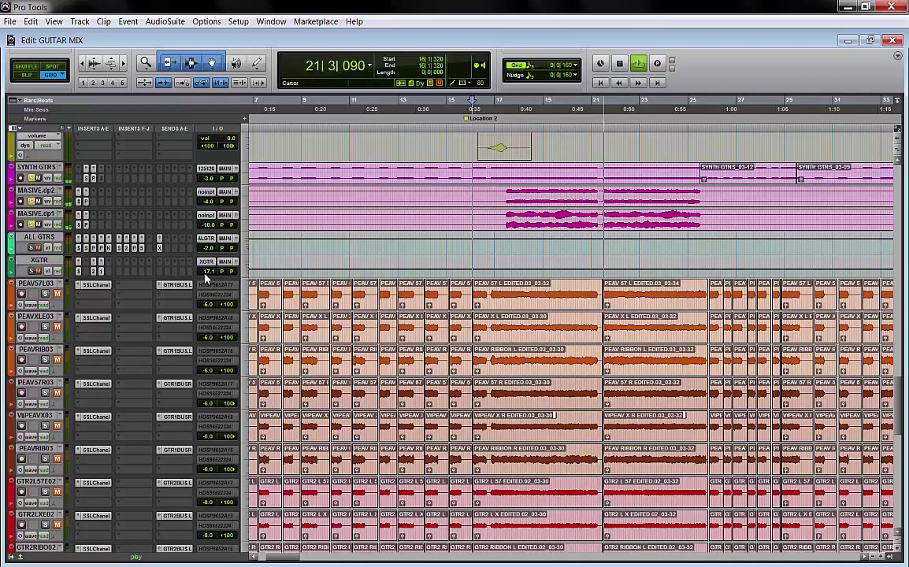
key("space")
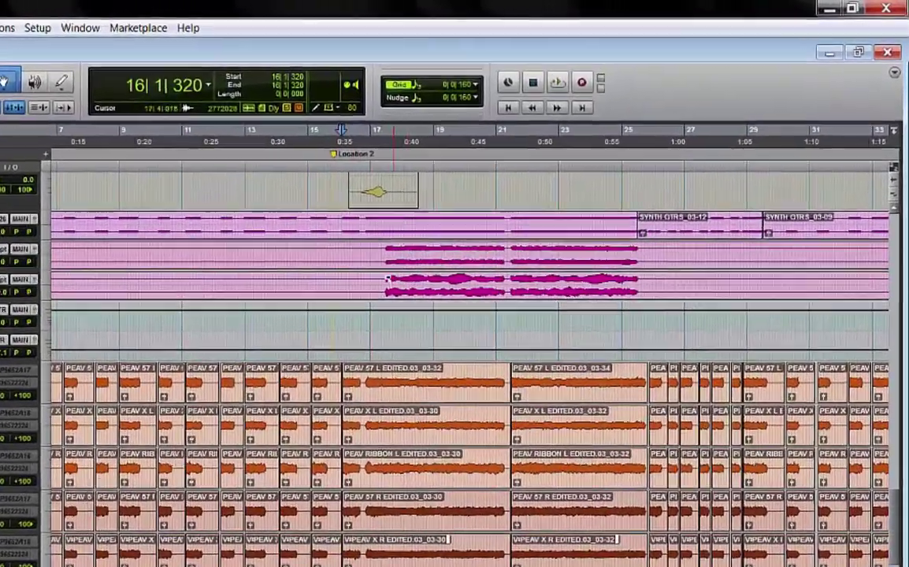
Set the start to 17|1|800, where the Massive clips begin, and play the passage three times
left_click(505, 215)
left_click(361, 289)
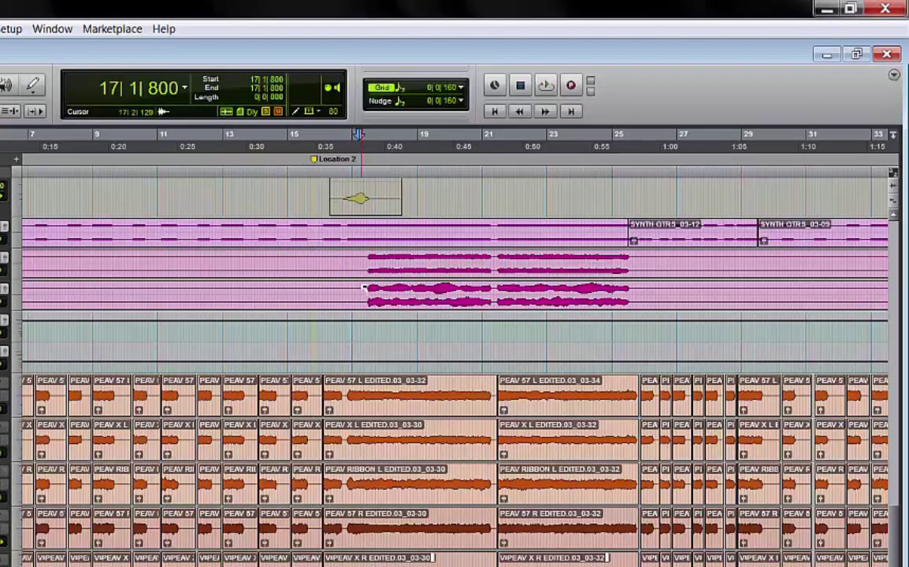
key("space")
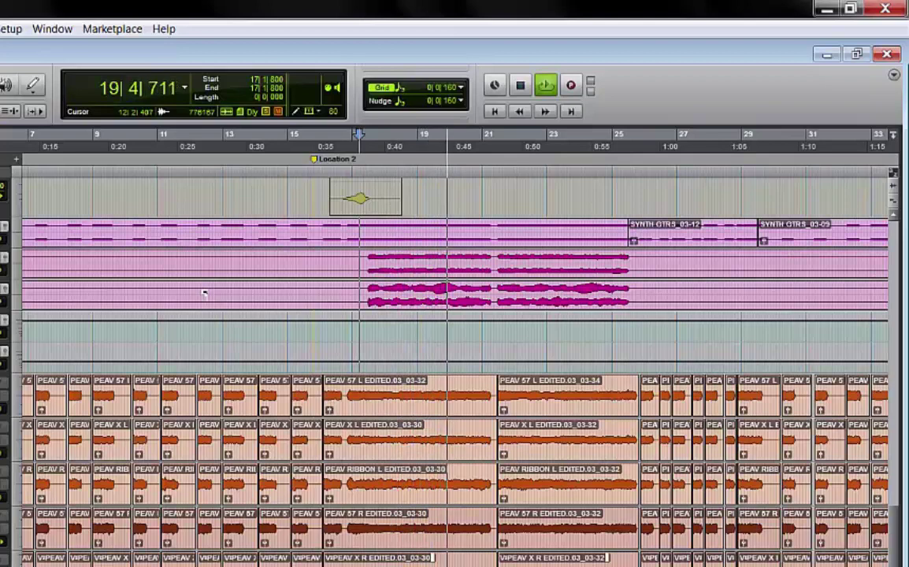
key("space")
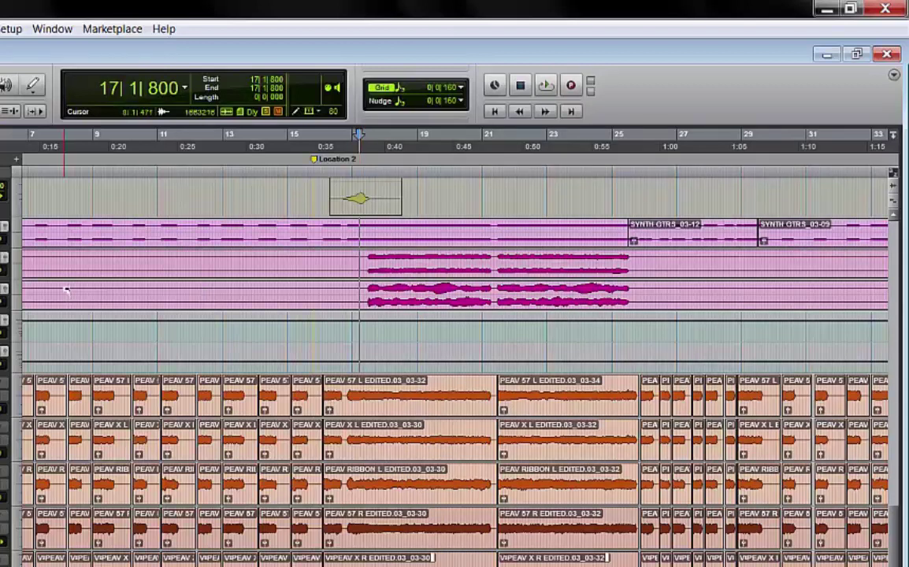
key("space")
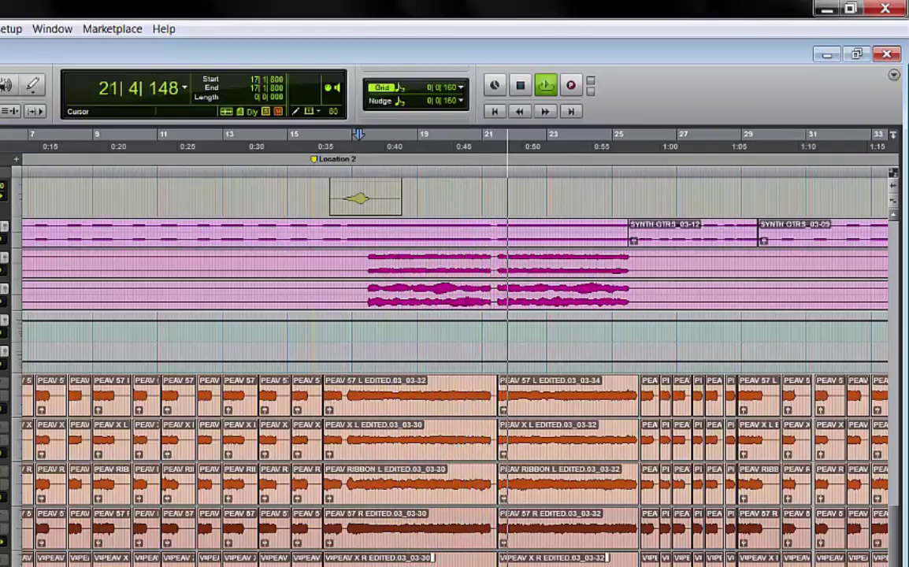
key("space")
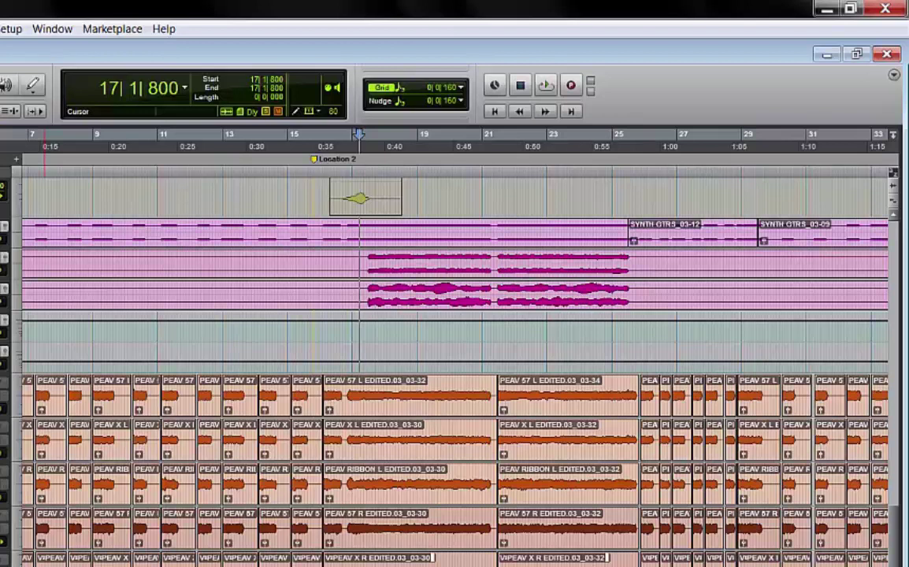
key("space")
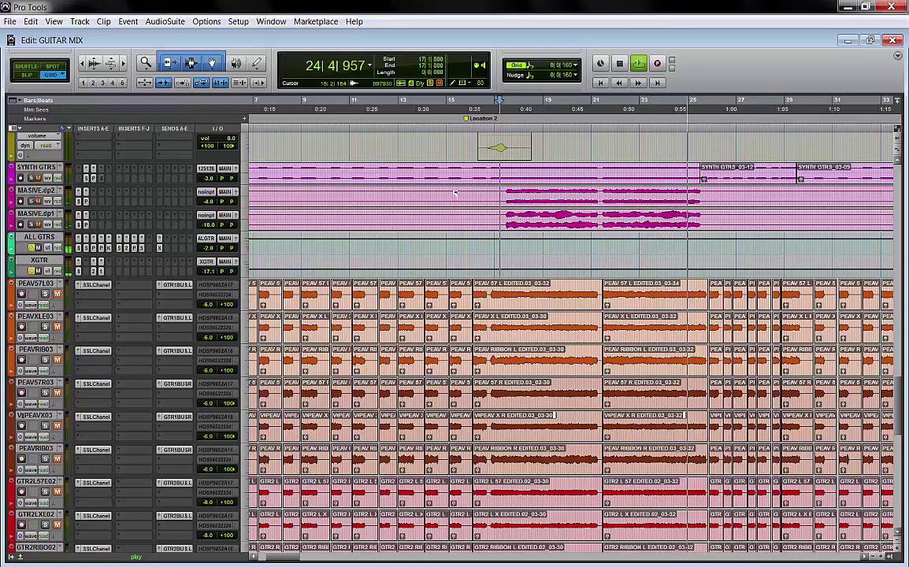
Restart playback of GUITAR MIX from 15|4|640 to compare guitars with the Massive synth doubles
key("space")
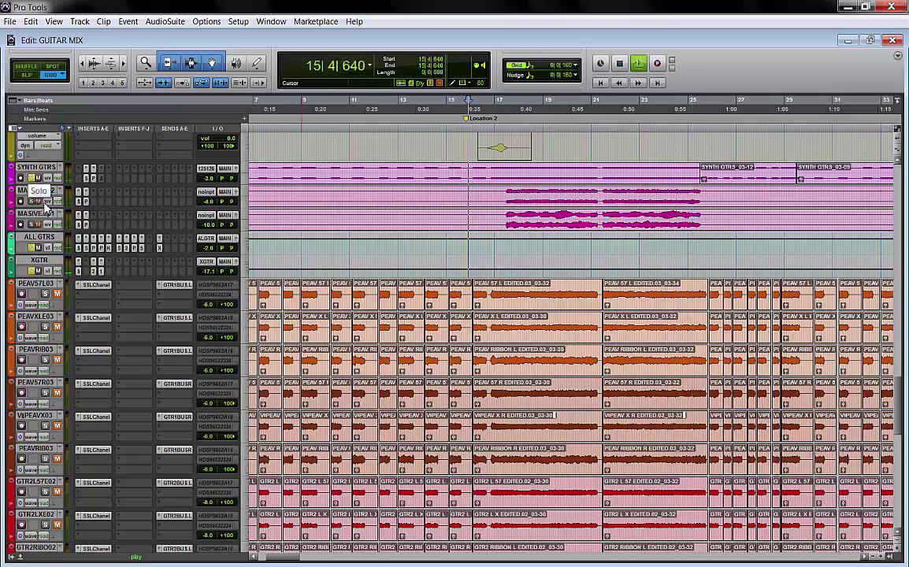
key("space")
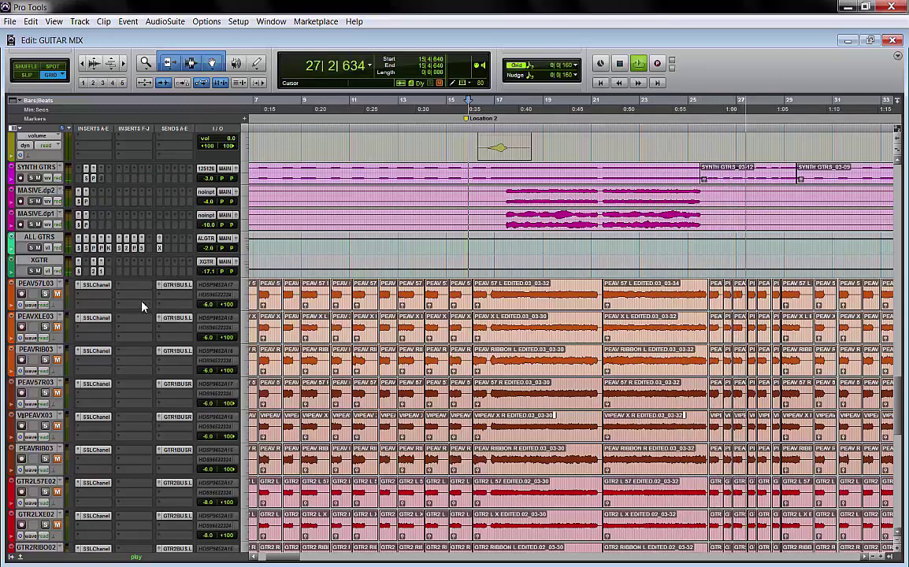
key("space")
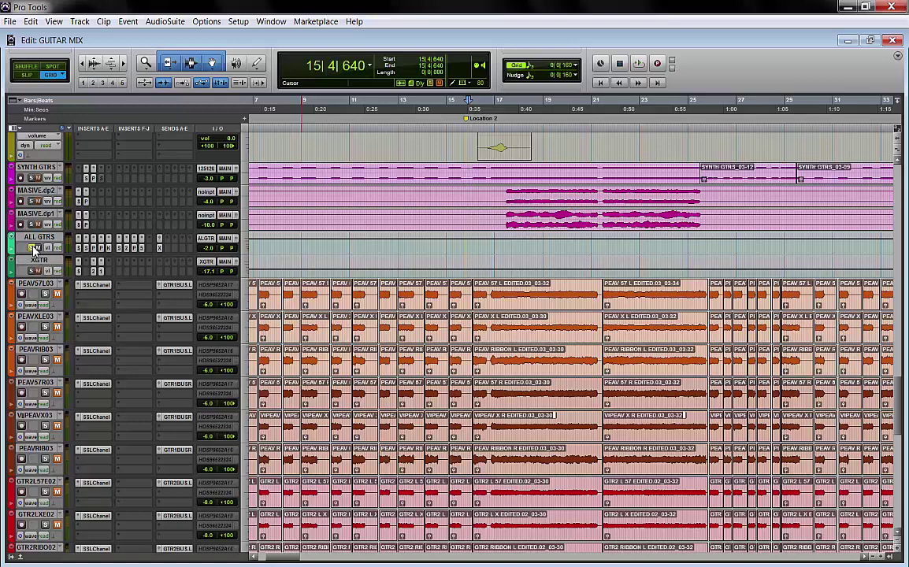
key("space")
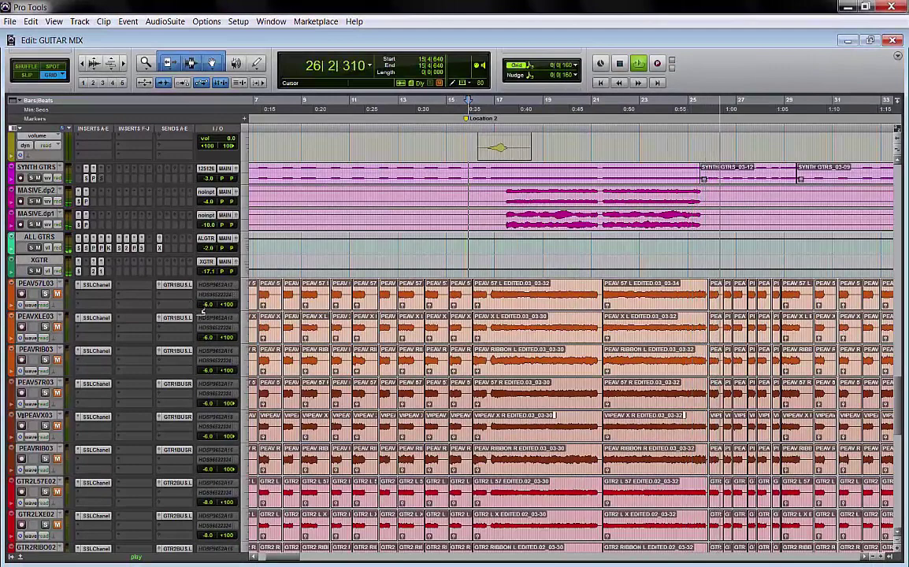
key("space")
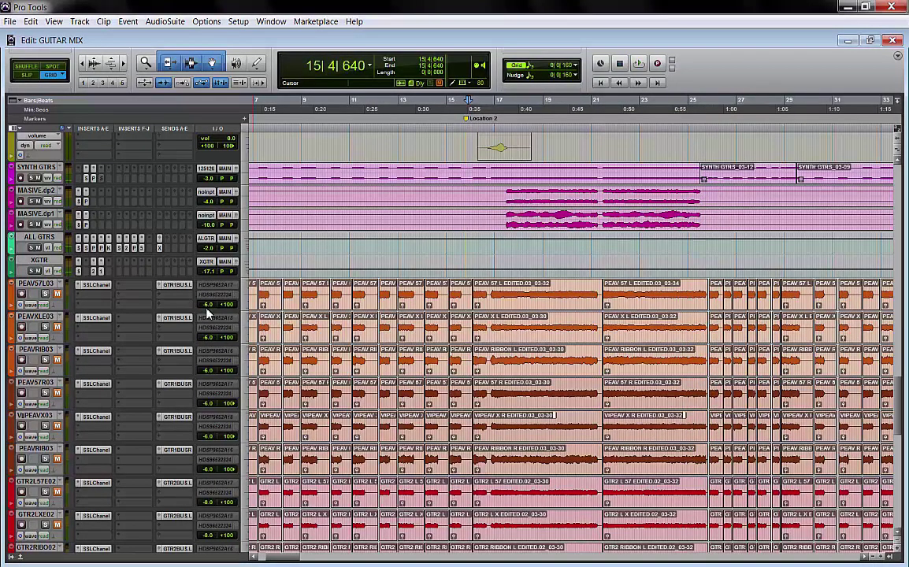